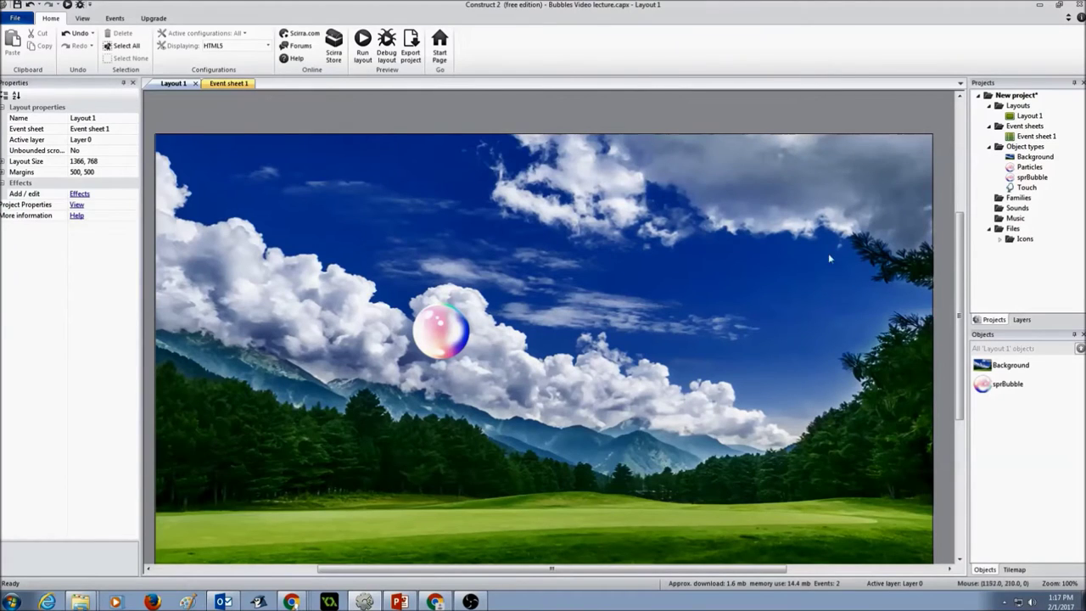
# Open the bubble sprite's image in the image editor, then close it
pyautogui.click(450, 333)
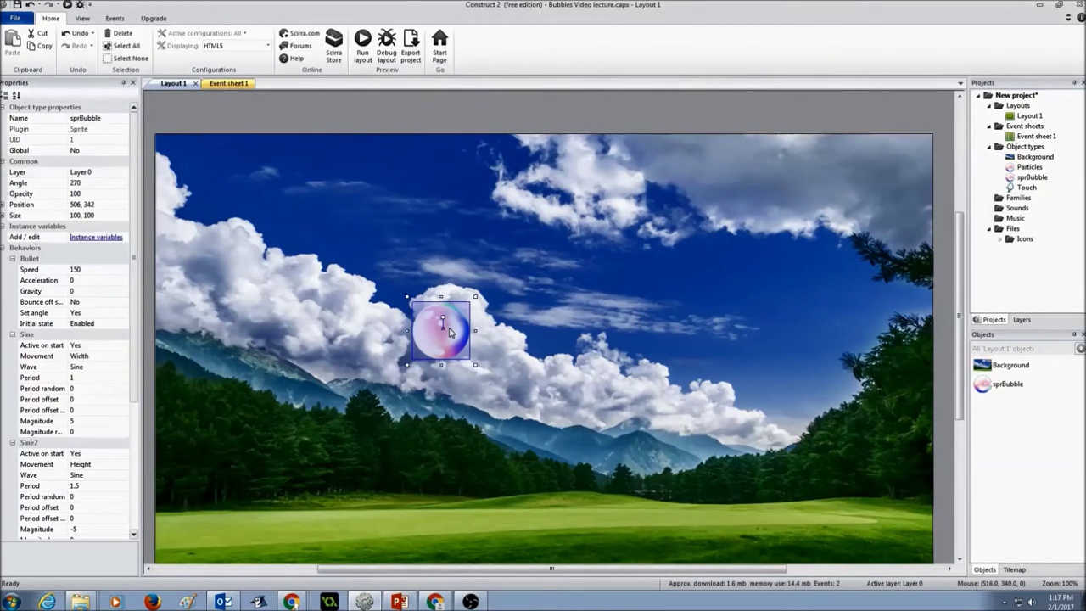
pyautogui.rightClick(444, 328)
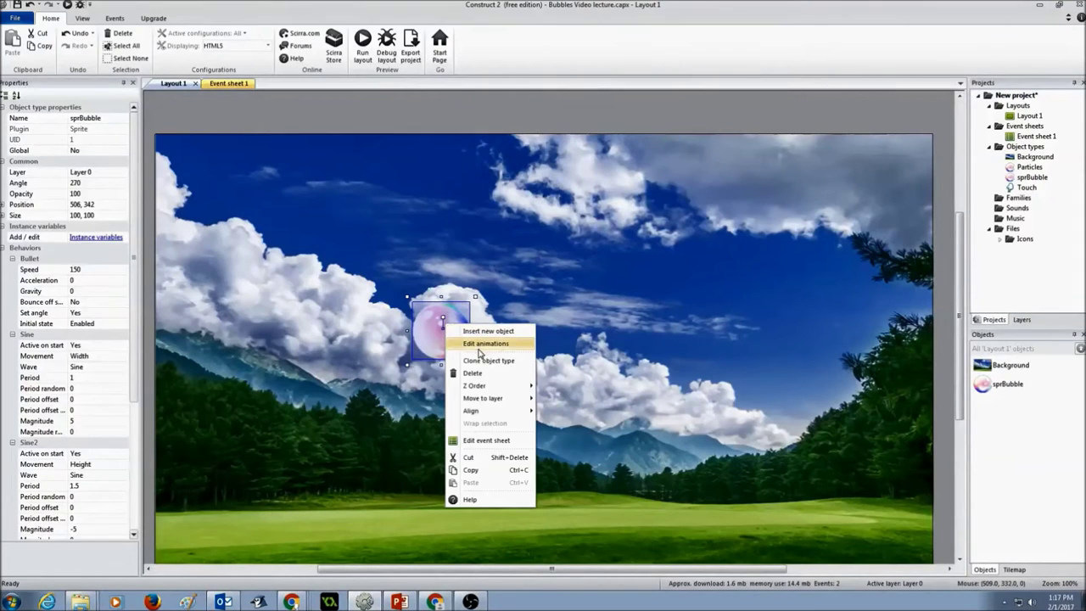
pyautogui.click(481, 343)
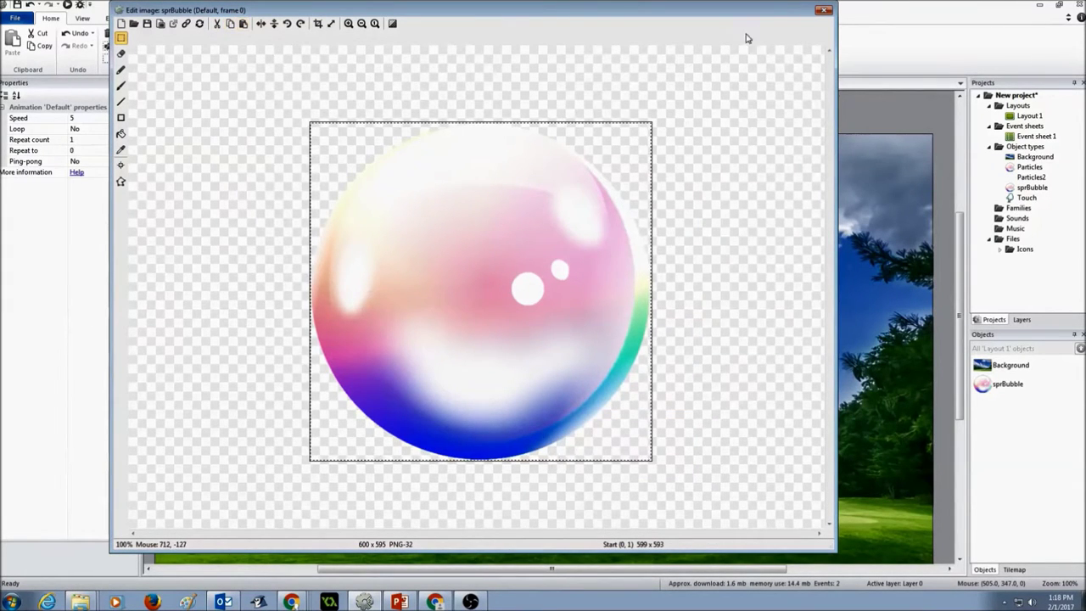
pyautogui.click(823, 10)
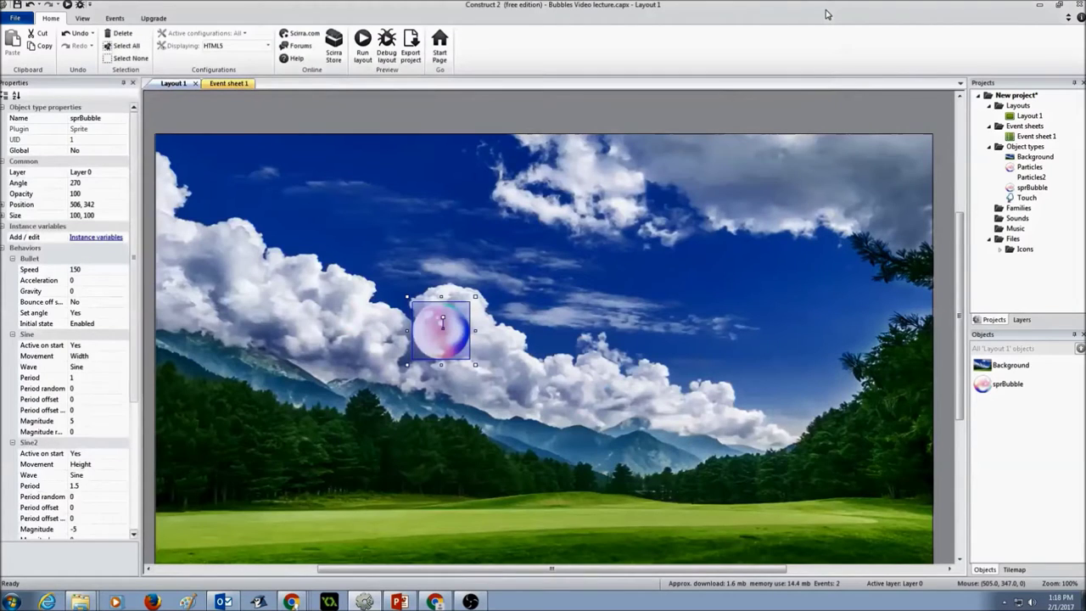
# Insert a new Particles object, Particles3, and place it in the layout
pyautogui.click(621, 112)
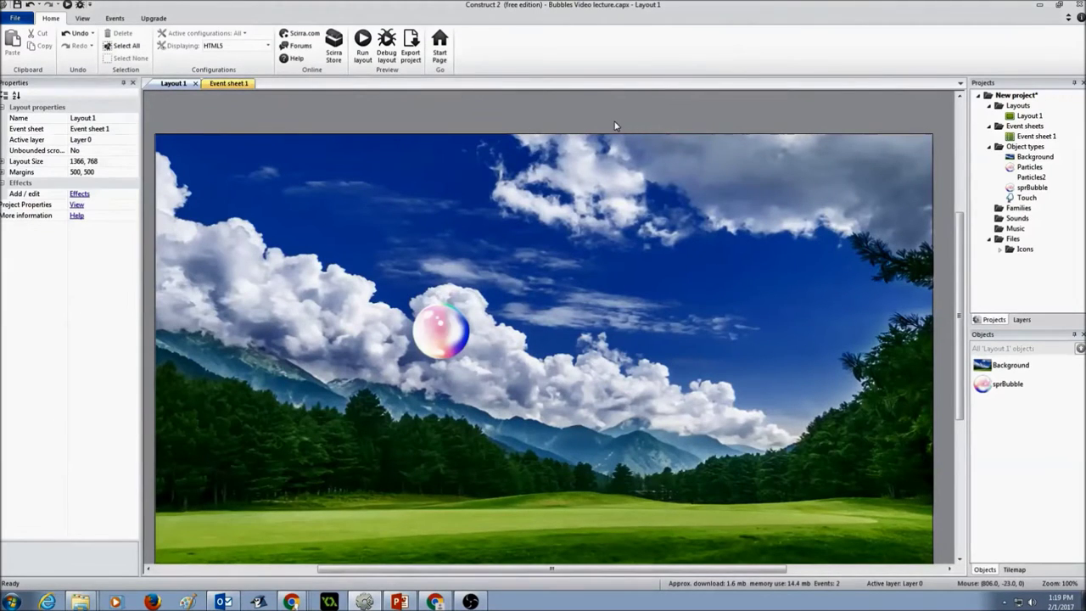
pyautogui.rightClick(616, 125)
pyautogui.click(635, 128)
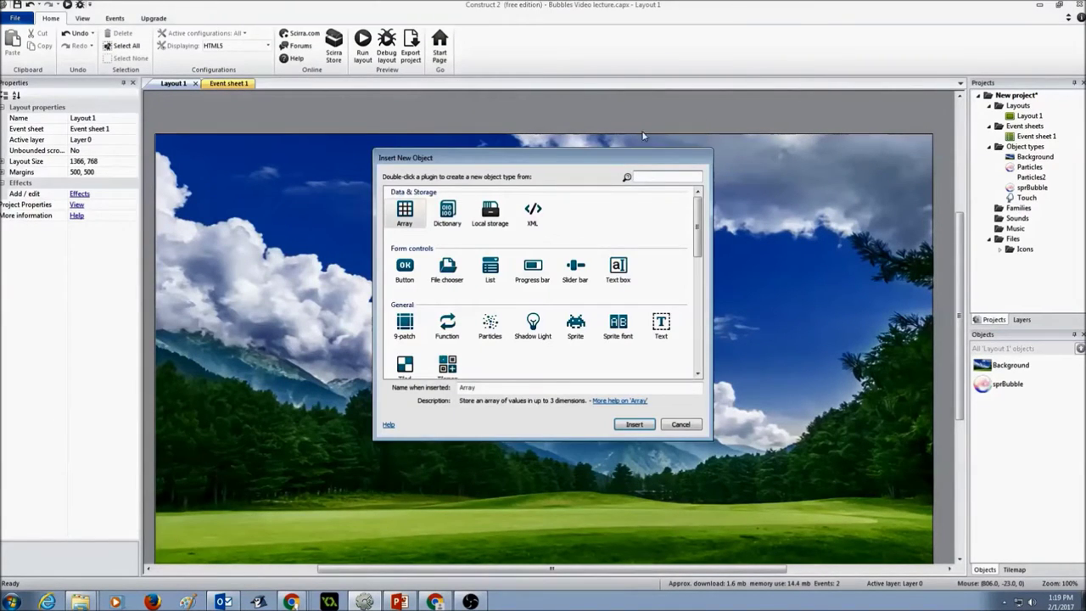
pyautogui.click(489, 331)
pyautogui.click(629, 426)
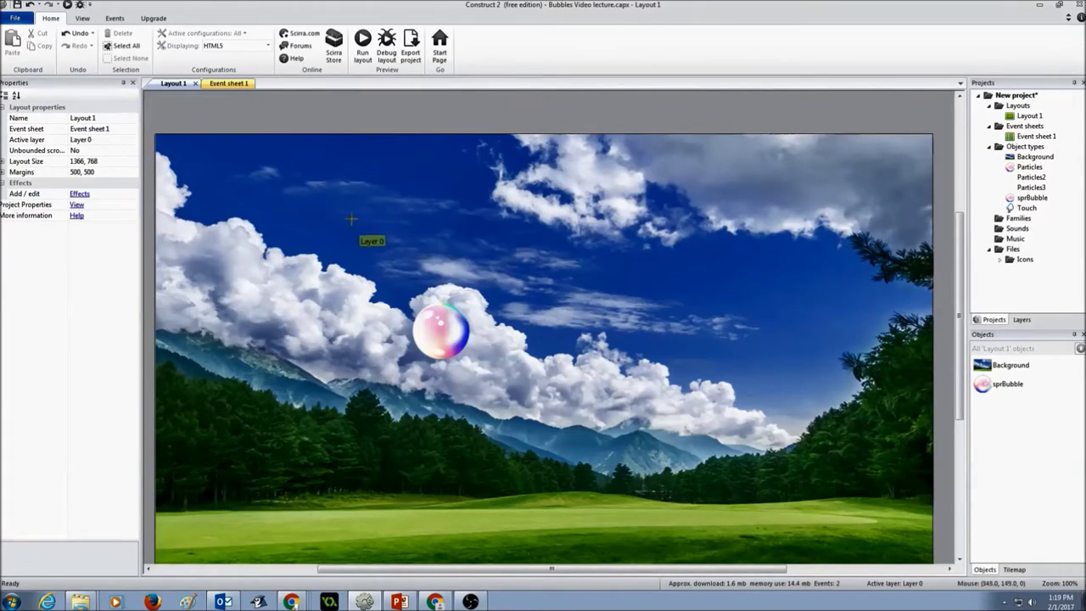
pyautogui.click(397, 184)
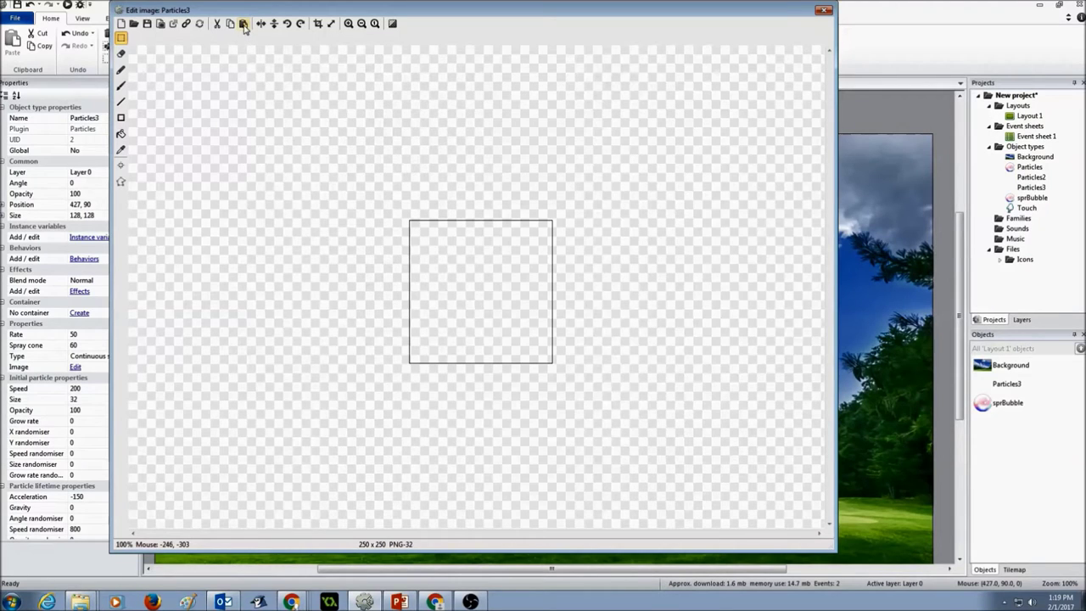
# Paste the bubble picture into the particle image, enlarging the canvas and cropping it to fit
pyautogui.click(243, 24)
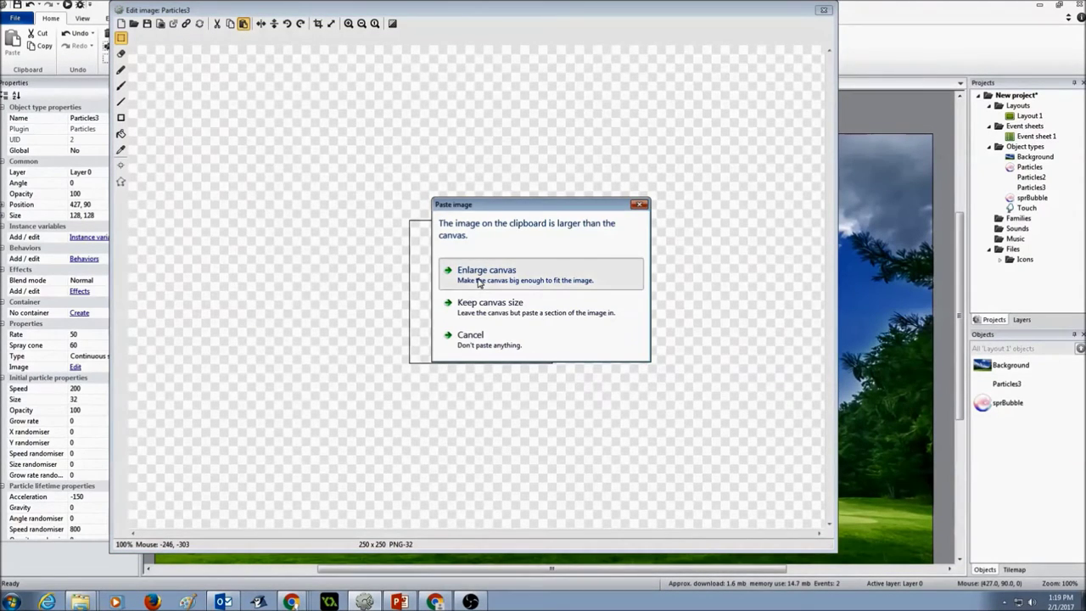
pyautogui.click(480, 273)
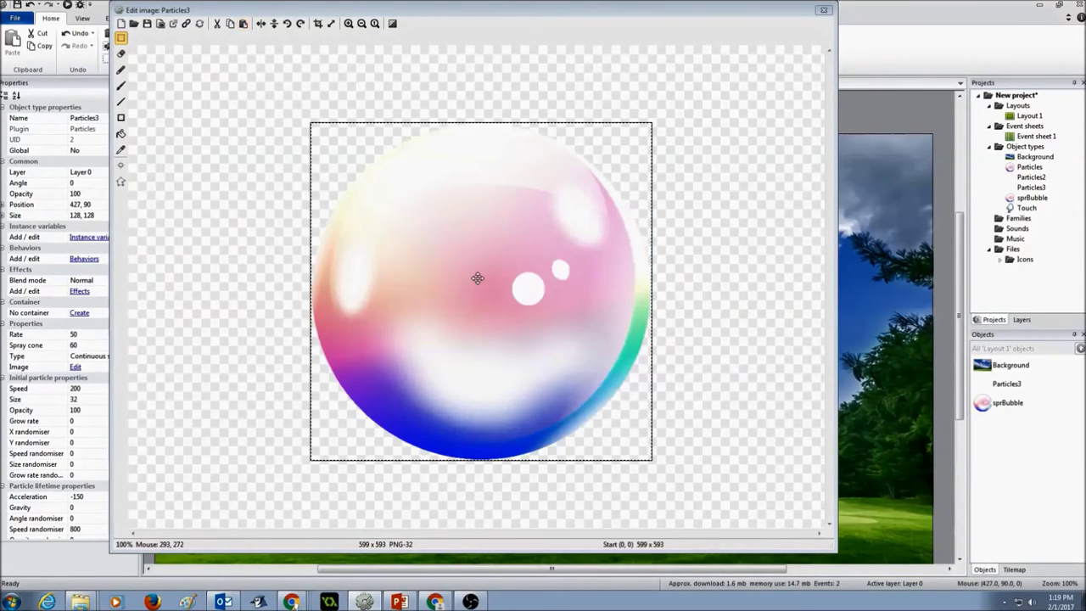
pyautogui.click(318, 26)
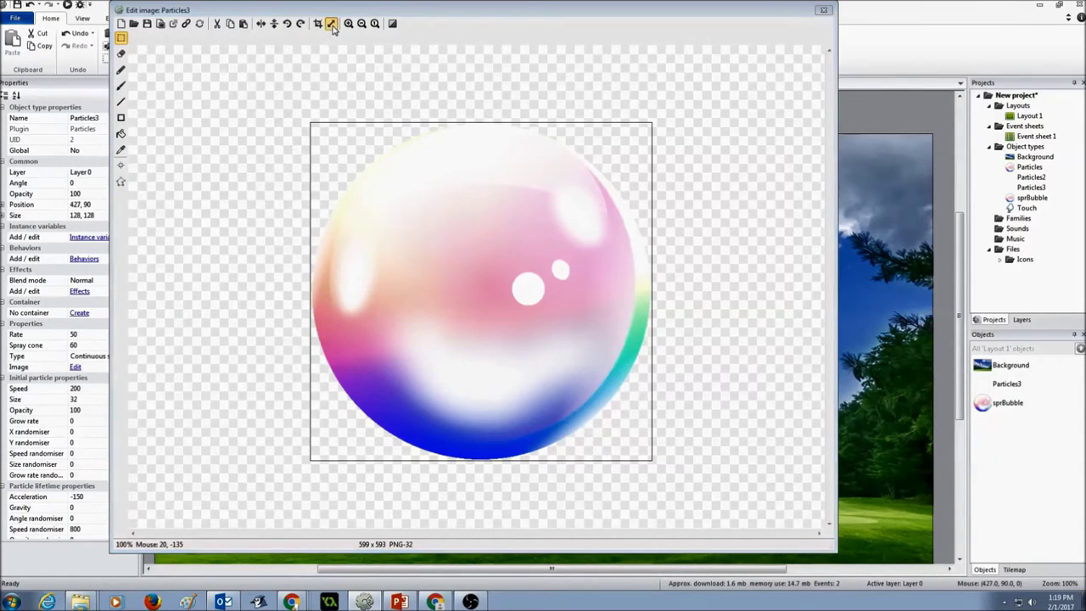
# Resize the particle image canvas to 100 x 100 pixels
pyautogui.click(331, 24)
pyautogui.write('100')
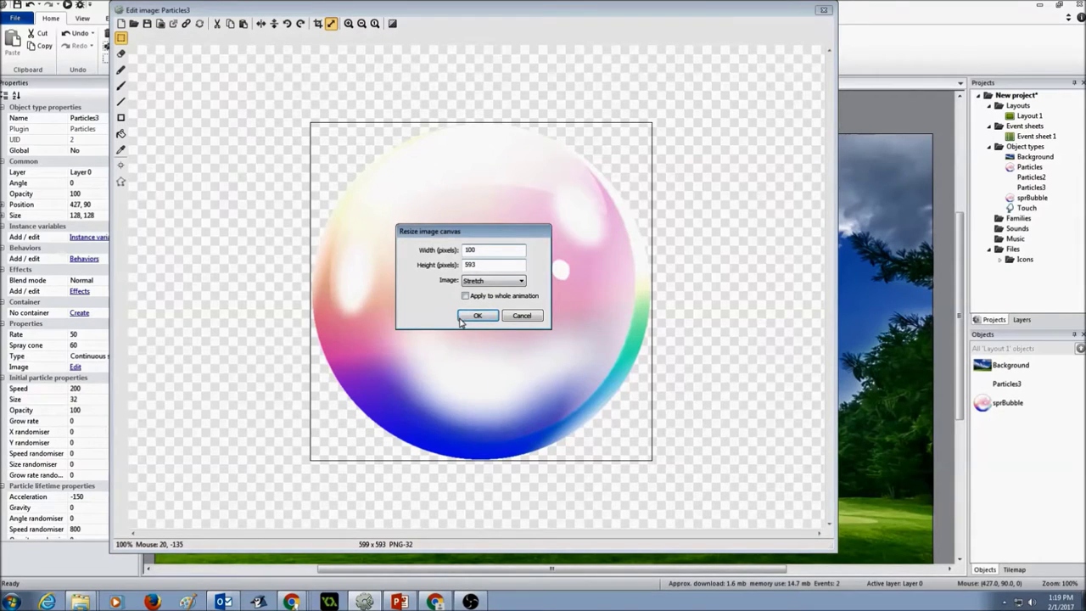
pyautogui.click(465, 317)
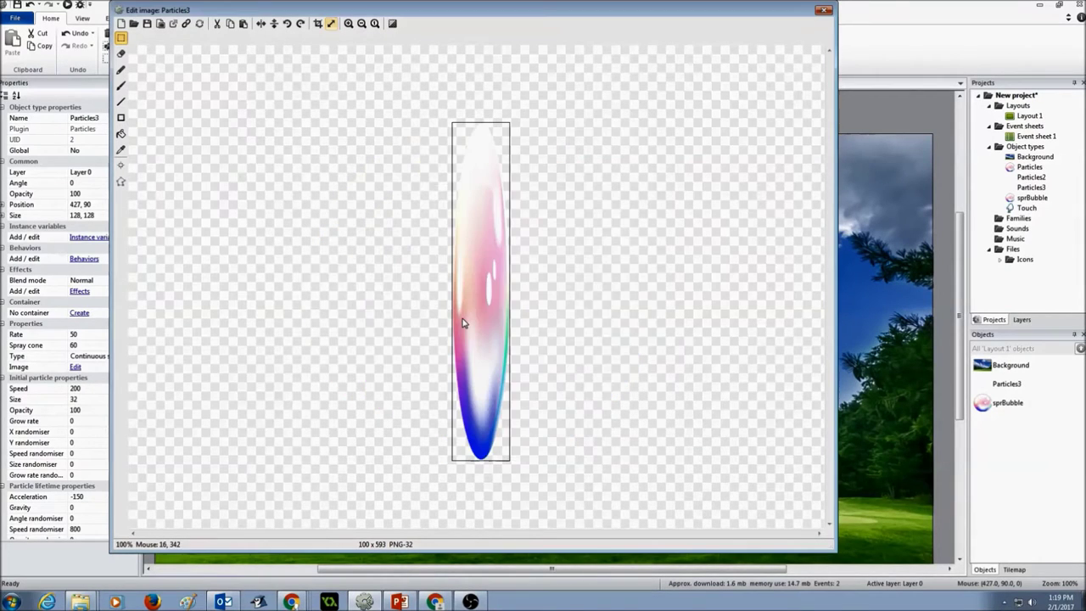
pyautogui.click(331, 24)
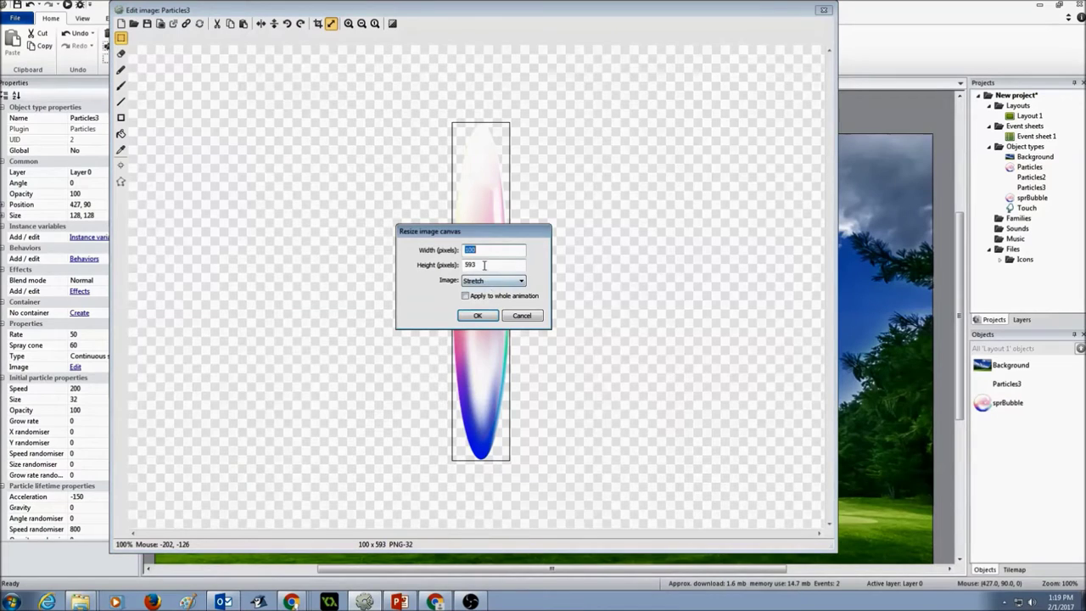
pyautogui.press('Tab')
pyautogui.write('100')
pyautogui.click(478, 315)
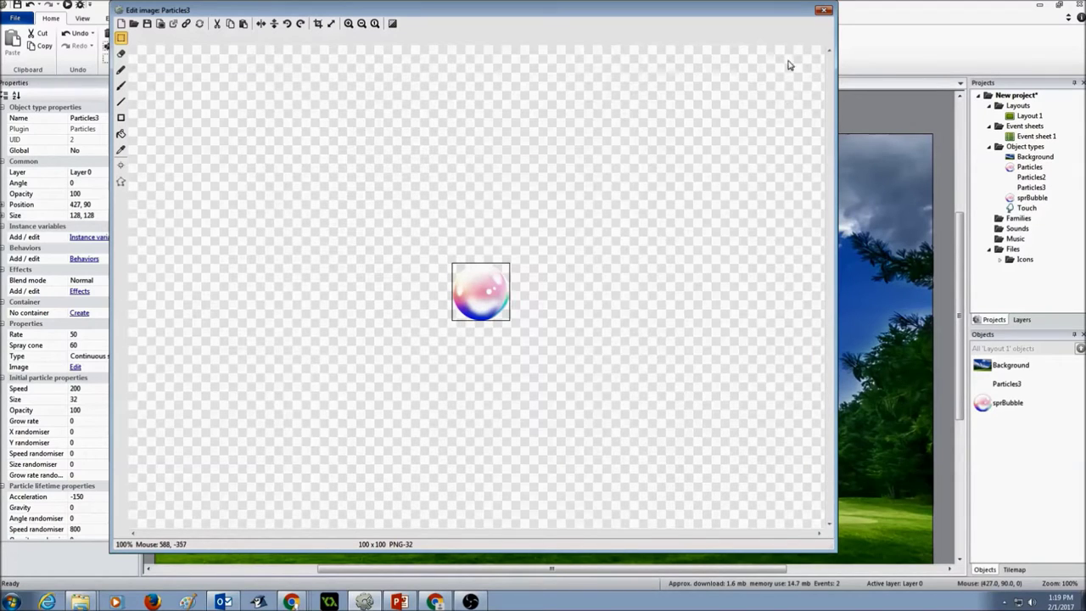
# Close the image editor and move the Particles3 emitter just below the layout's bottom edge
pyautogui.click(824, 11)
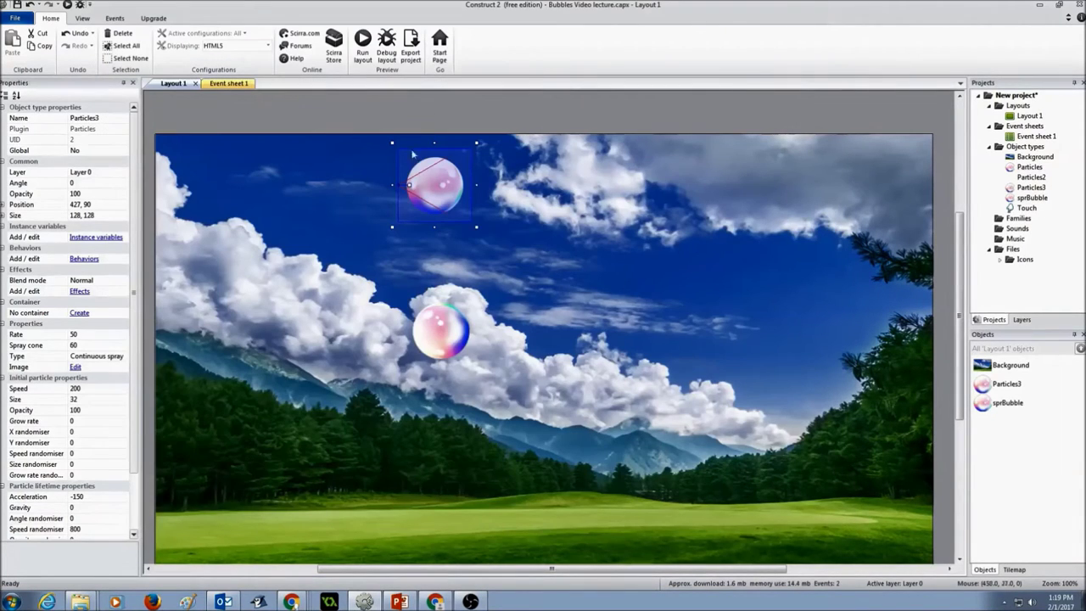
pyautogui.moveTo(446, 188); pyautogui.dragTo(454, 533)
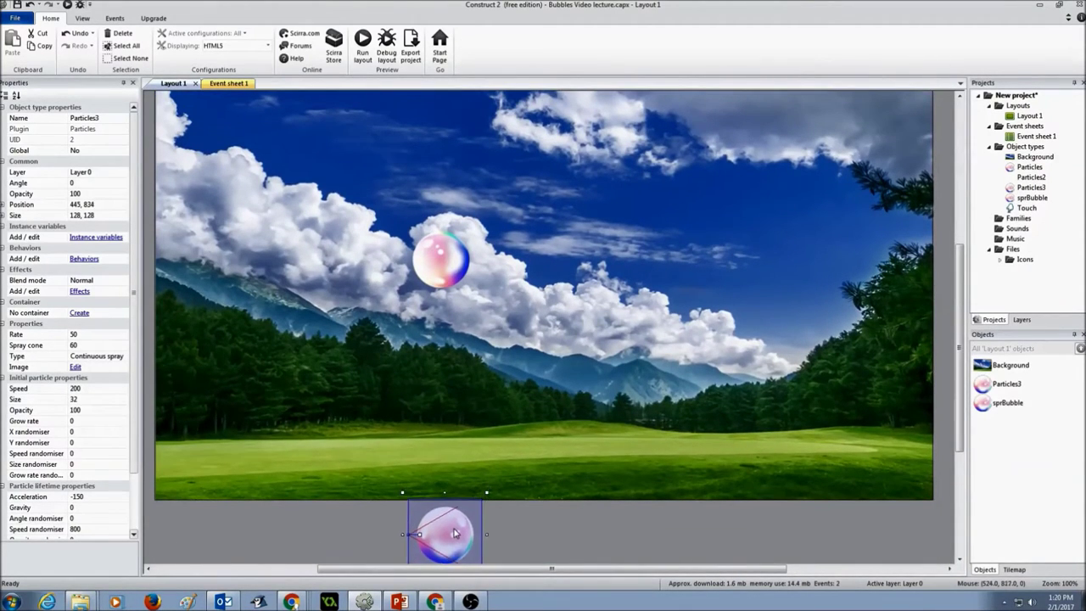
pyautogui.click(516, 520)
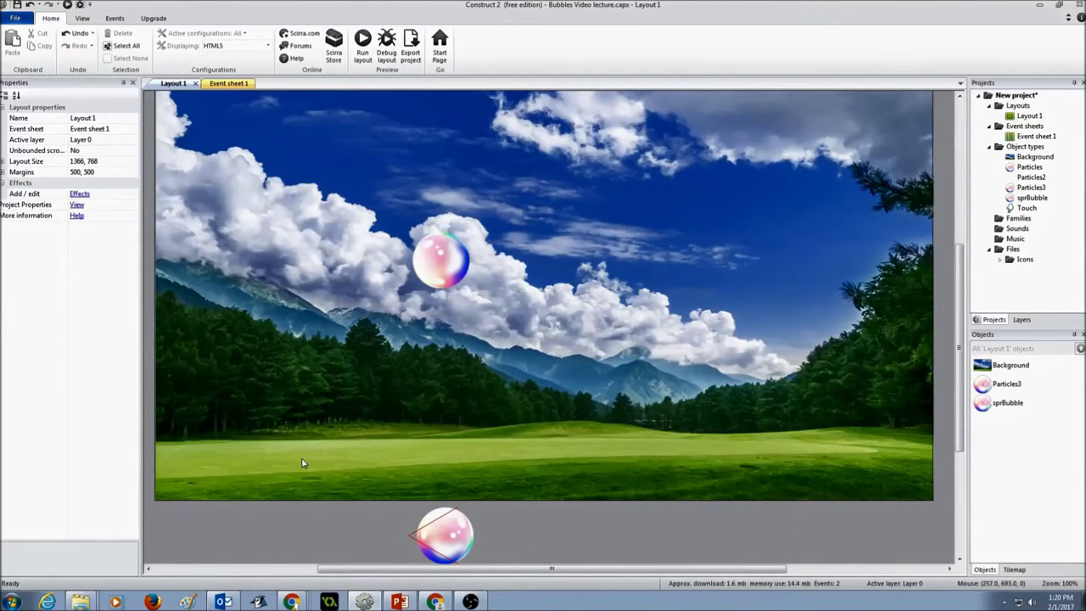
pyautogui.click(453, 538)
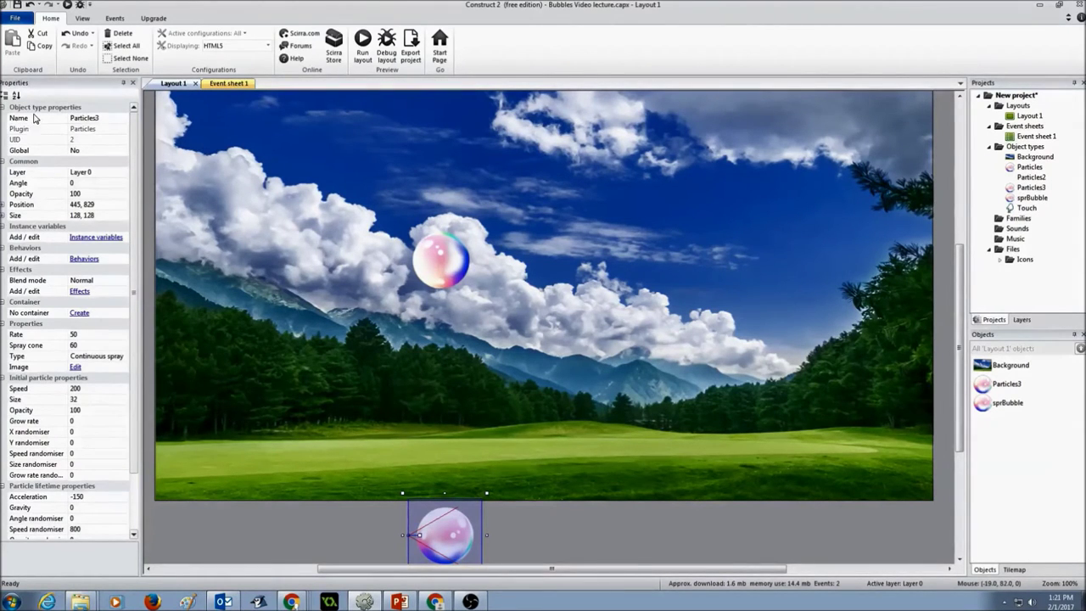
# Rename the particle object to spawnParticle
pyautogui.click(96, 120)
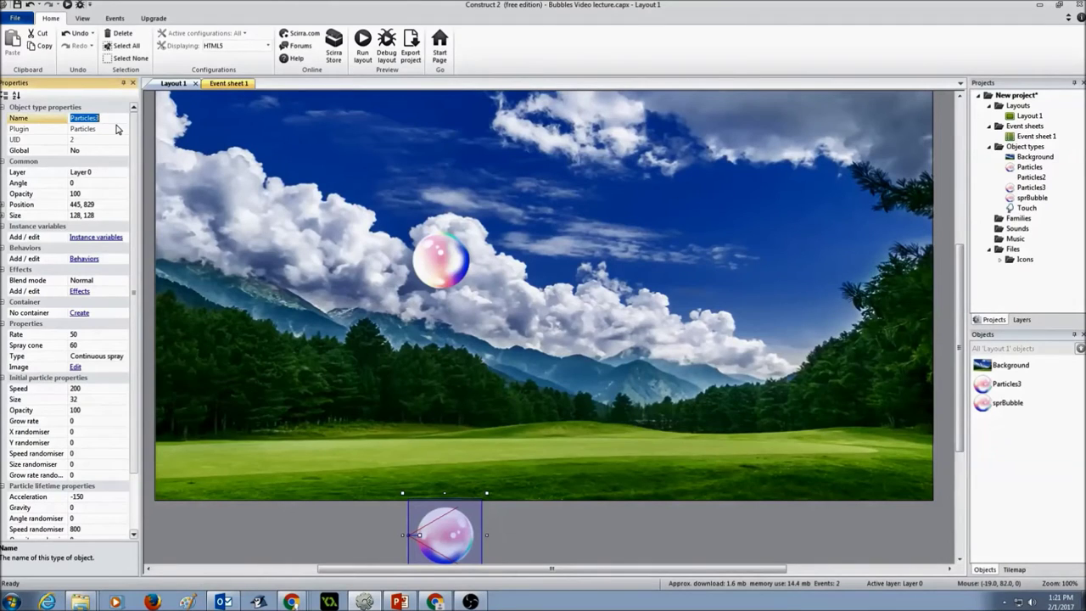
pyautogui.write('spawnPa')
pyautogui.press('Return')
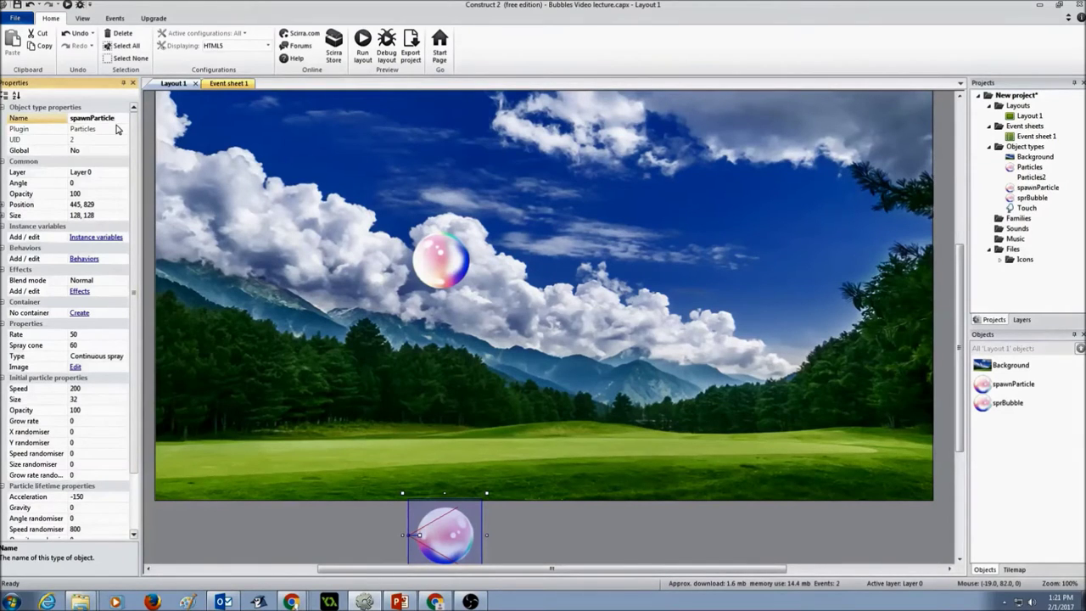
# Set spawnParticle's spray cone to 360 degrees and its type to One-shot
pyautogui.click(88, 347)
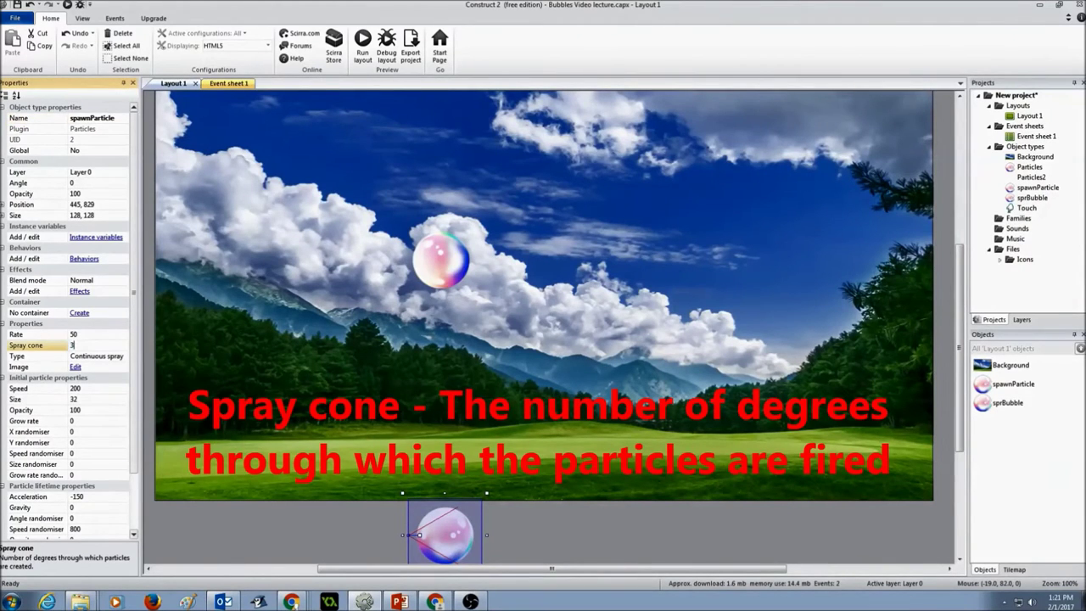
pyautogui.press('Return')
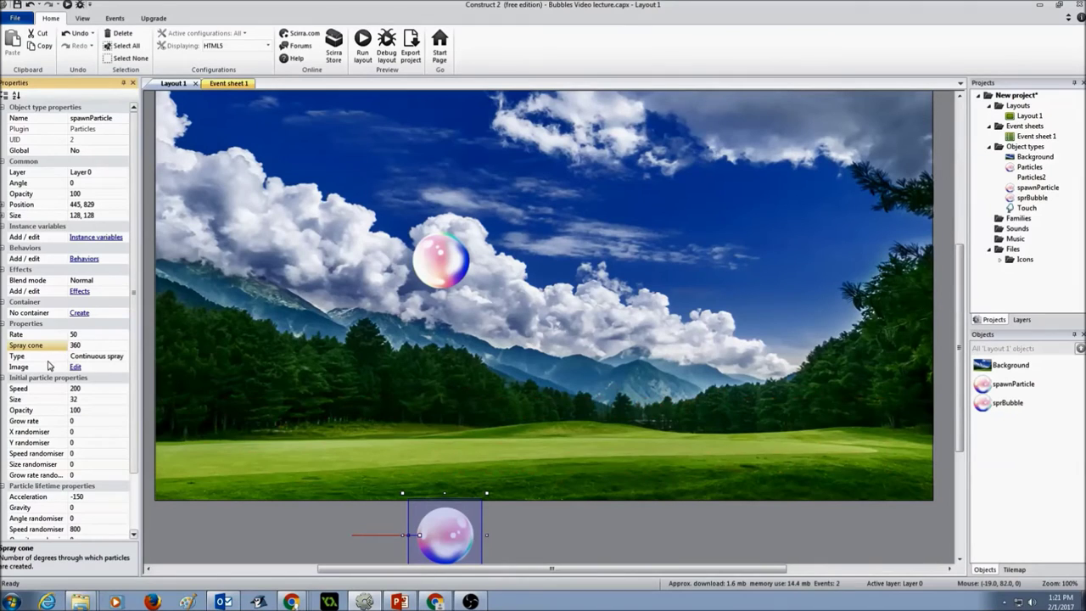
pyautogui.click(109, 357)
pyautogui.click(123, 360)
pyautogui.click(114, 376)
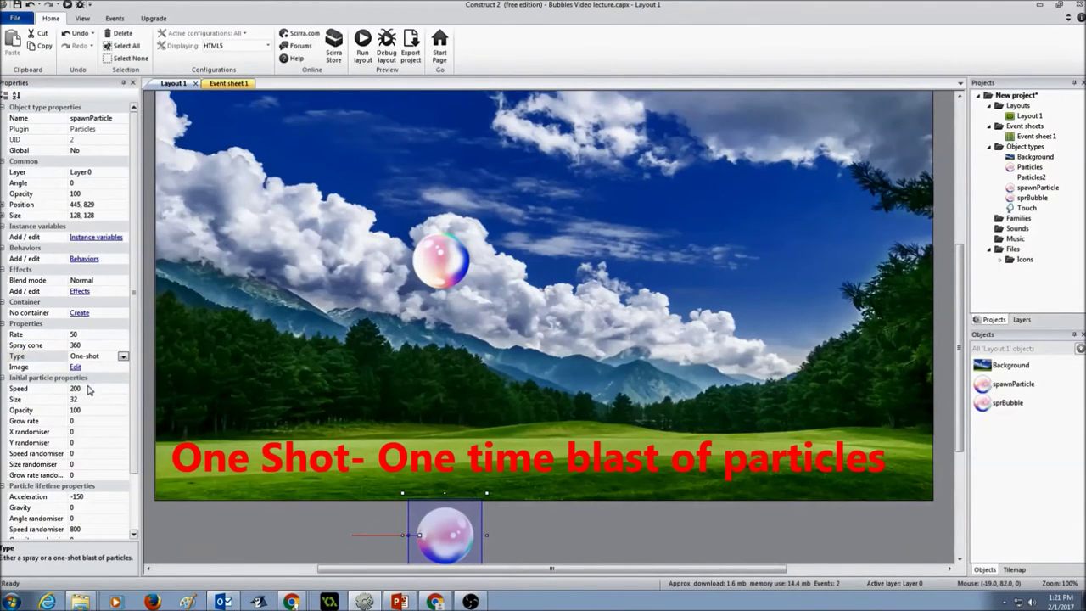
# Set speed 150, size 20, speed randomiser 50 and size randomiser 20, then move the emitter onto the trees
pyautogui.click(89, 388)
pyautogui.write('1')
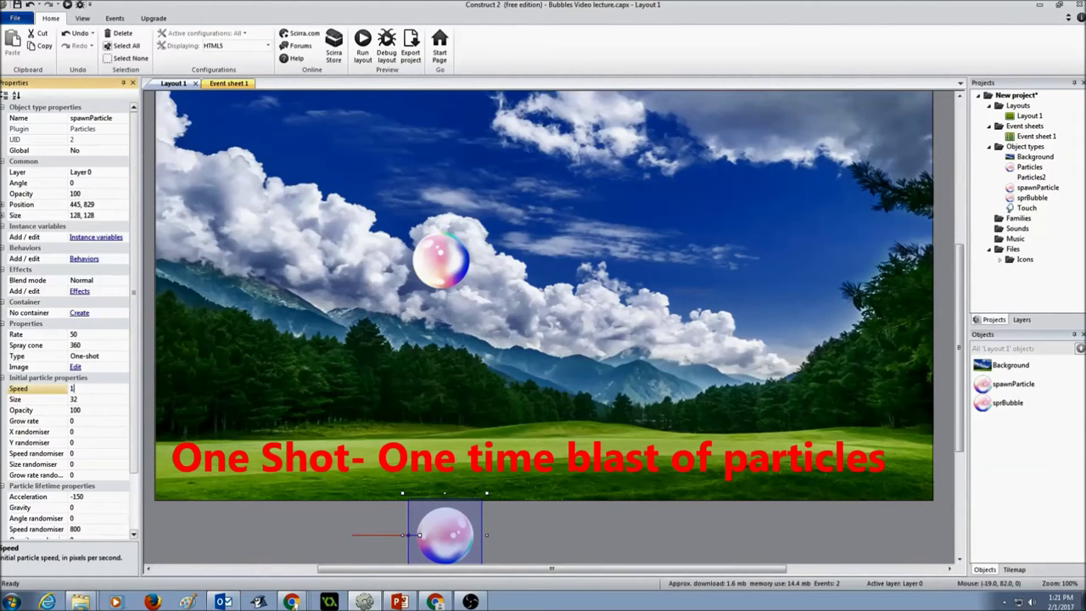
pyautogui.write('50')
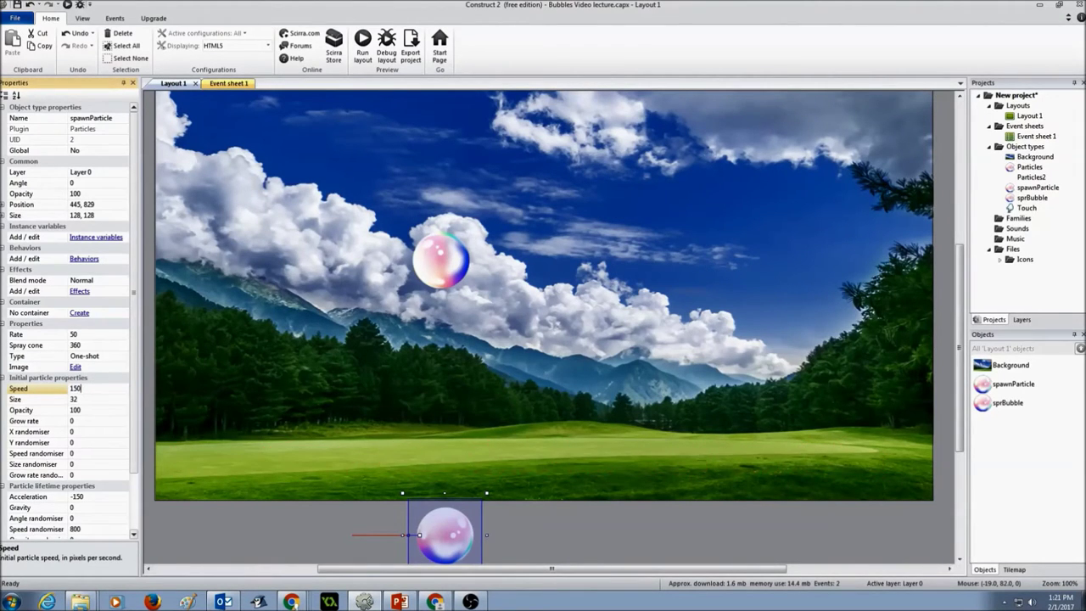
pyautogui.click(93, 402)
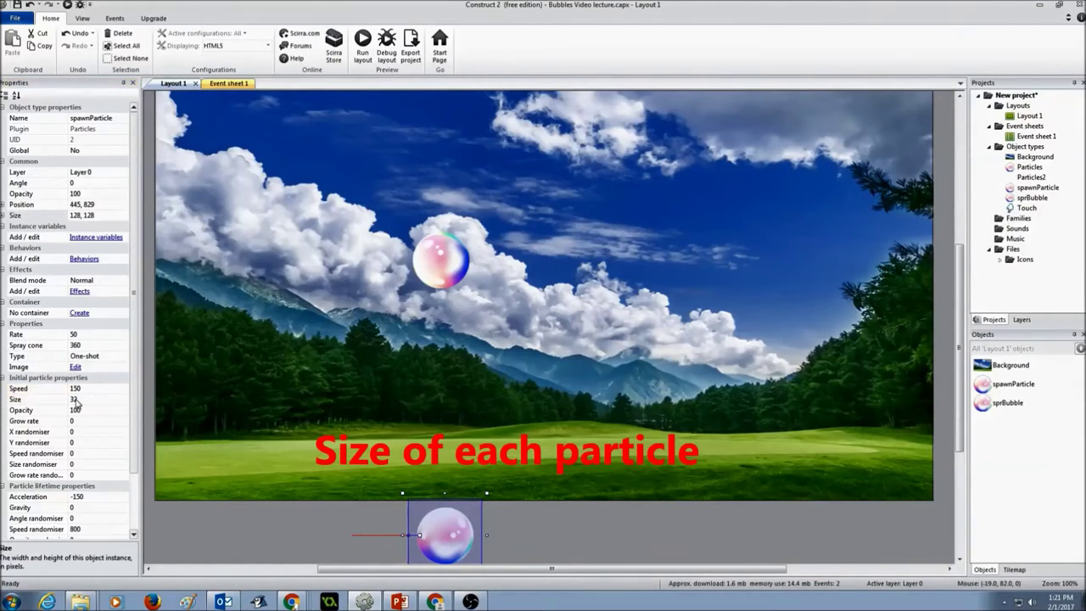
pyautogui.click(75, 400)
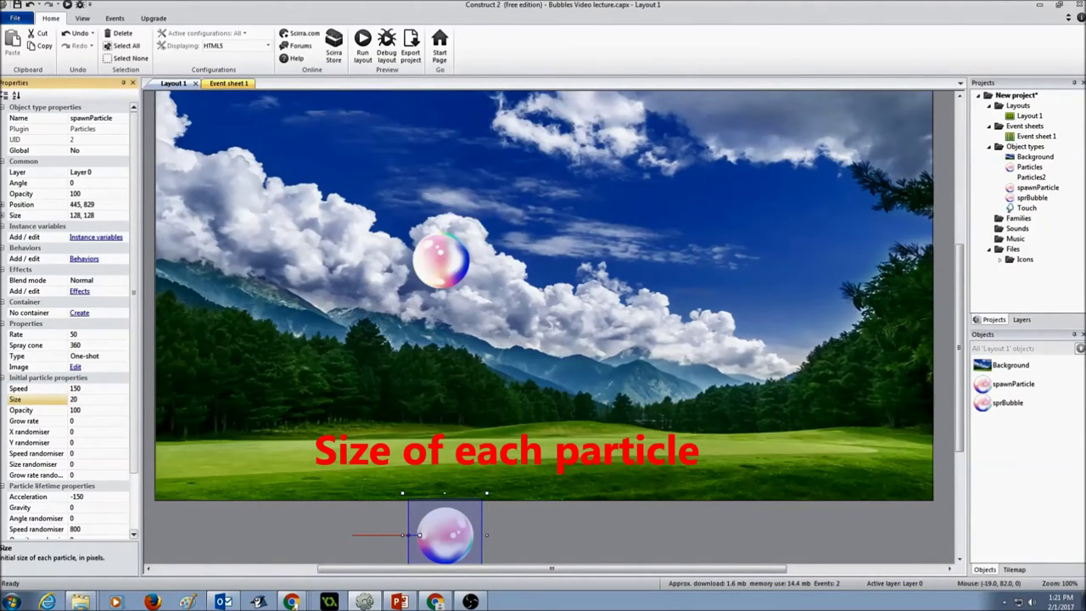
pyautogui.click(76, 454)
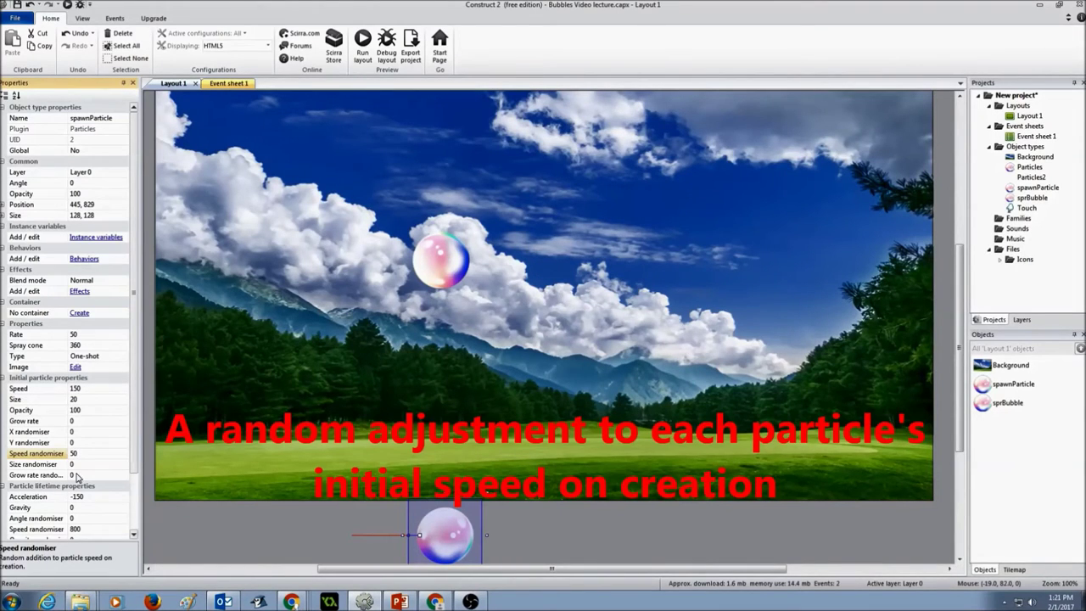
pyautogui.click(83, 464)
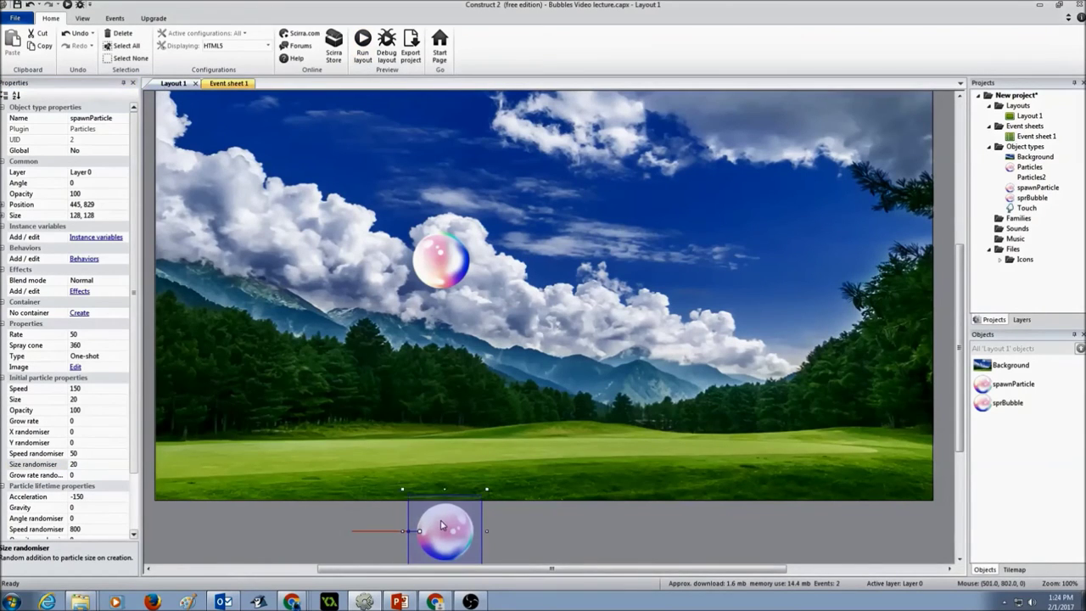
pyautogui.moveTo(443, 526); pyautogui.dragTo(358, 352)
pyautogui.click(362, 44)
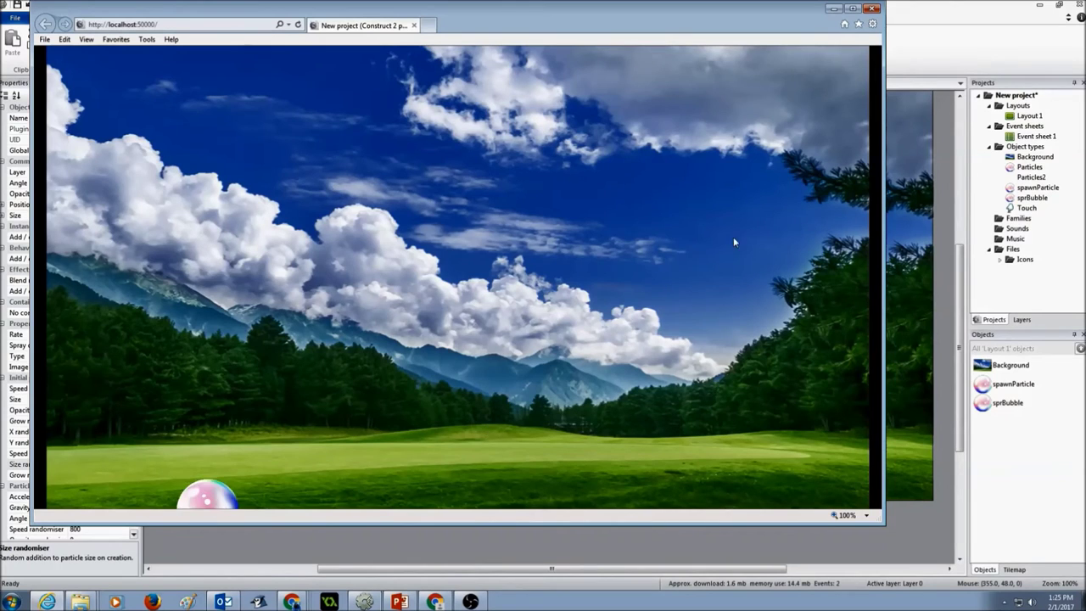
pyautogui.click(871, 10)
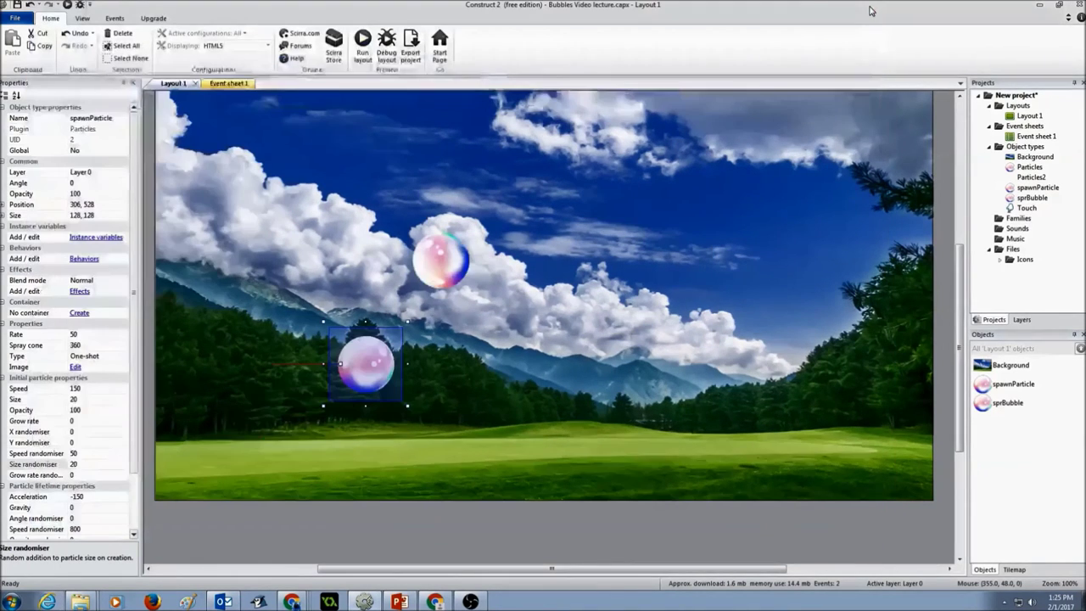
pyautogui.moveTo(368, 402); pyautogui.dragTo(452, 553)
pyautogui.click(518, 535)
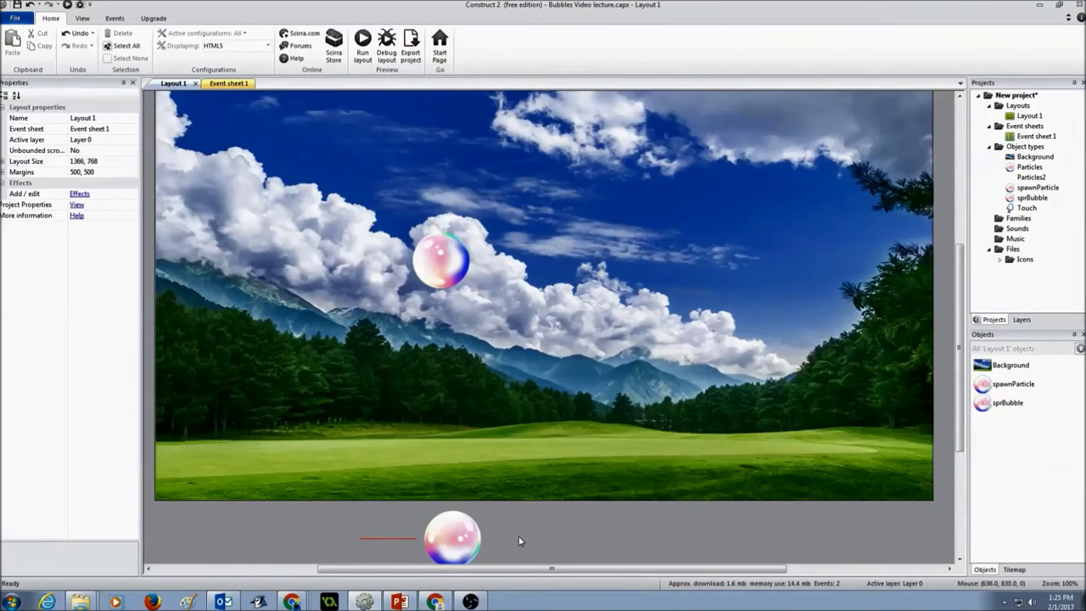
# In Event sheet 1, add an action to On touched sprBubble spawning spawnParticle on layer 1
pyautogui.click(226, 84)
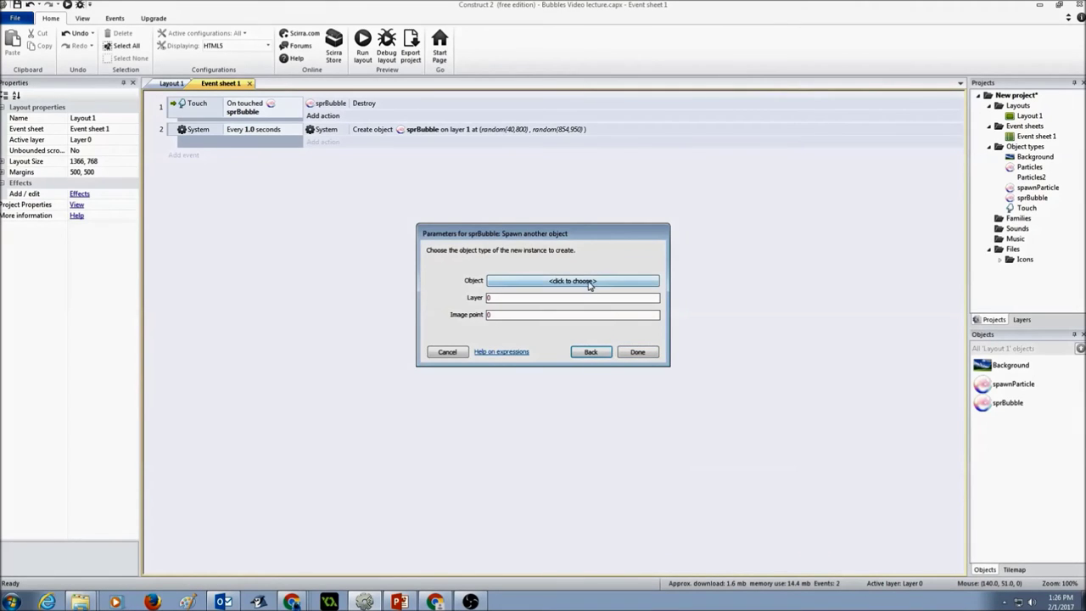
pyautogui.click(590, 281)
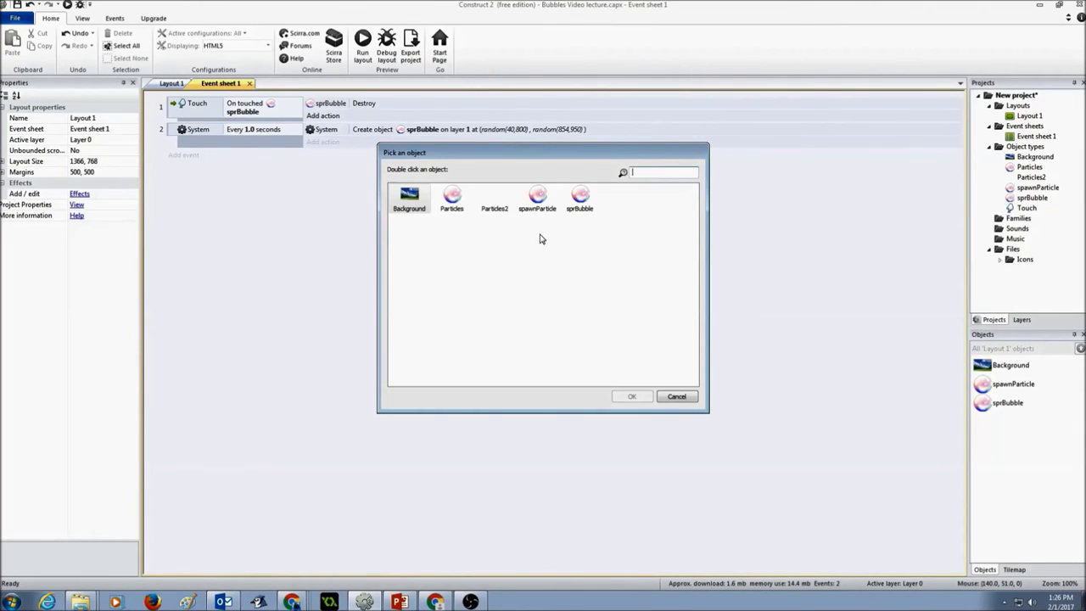
pyautogui.click(538, 202)
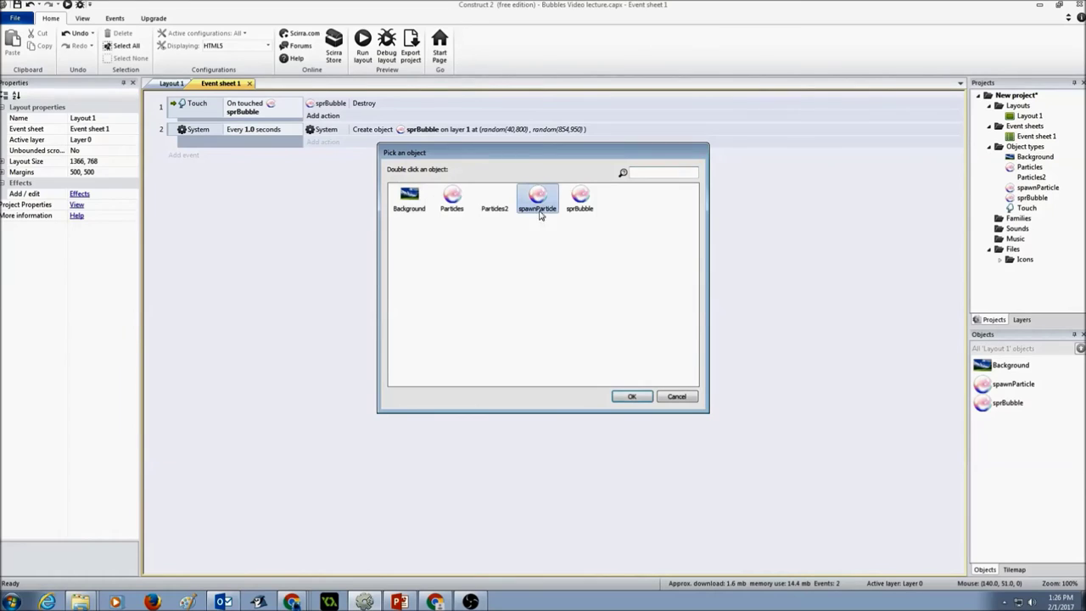
pyautogui.click(631, 397)
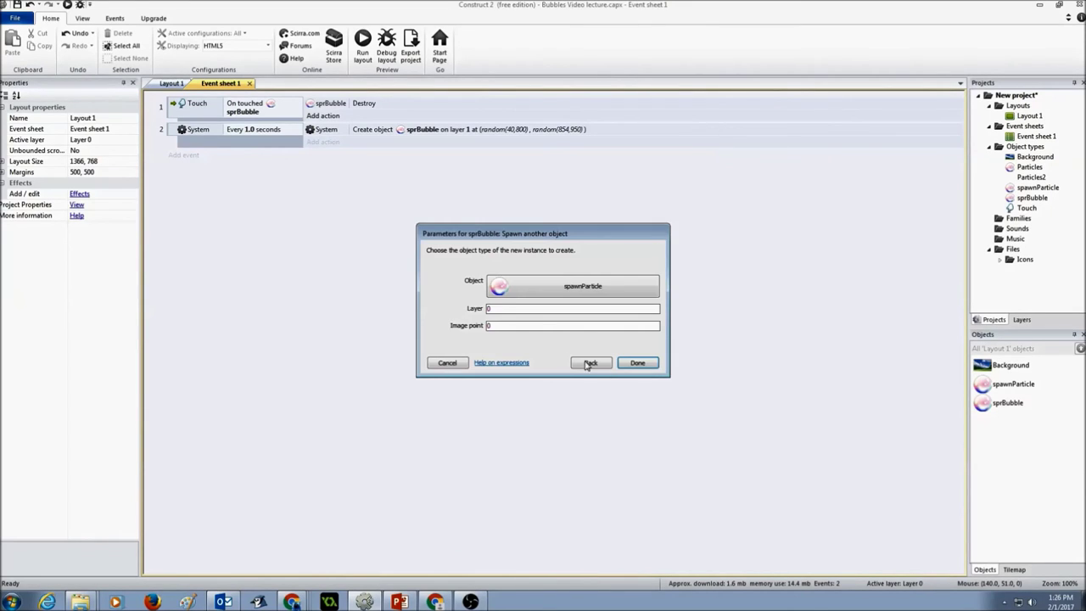
pyautogui.moveTo(500, 309); pyautogui.dragTo(481, 311)
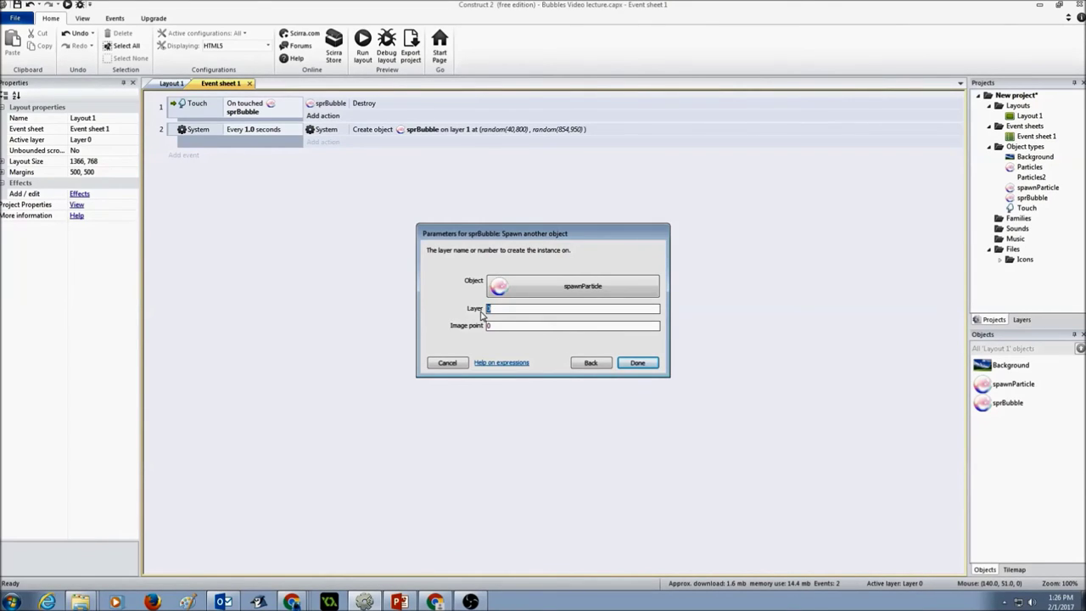
pyautogui.write('1')
pyautogui.click(638, 363)
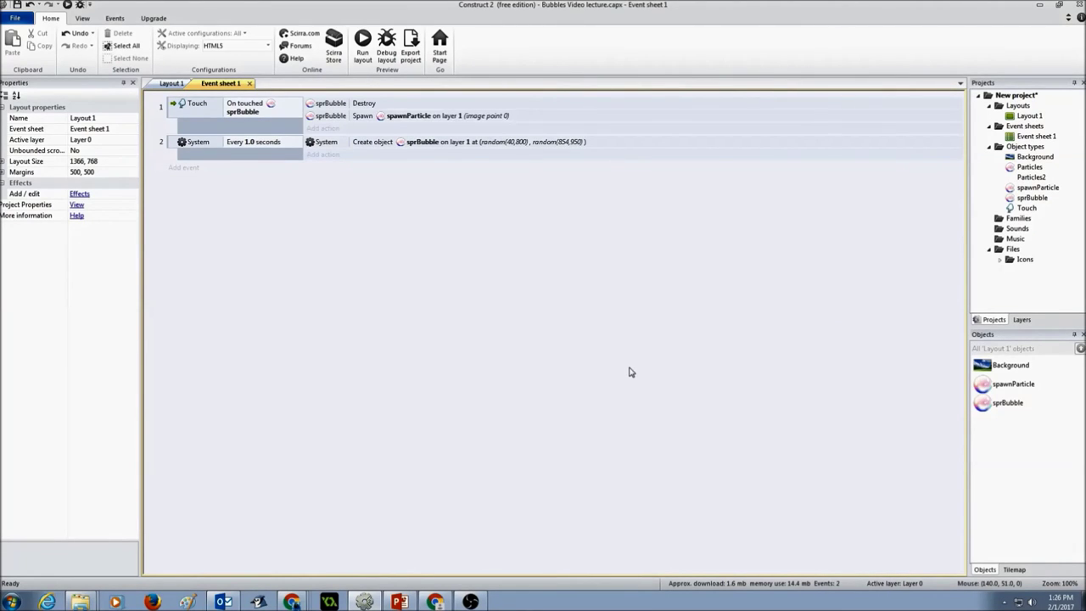
# Run Layout 1 in a browser preview and pop several rising bubbles to check the particle bursts
pyautogui.click(173, 84)
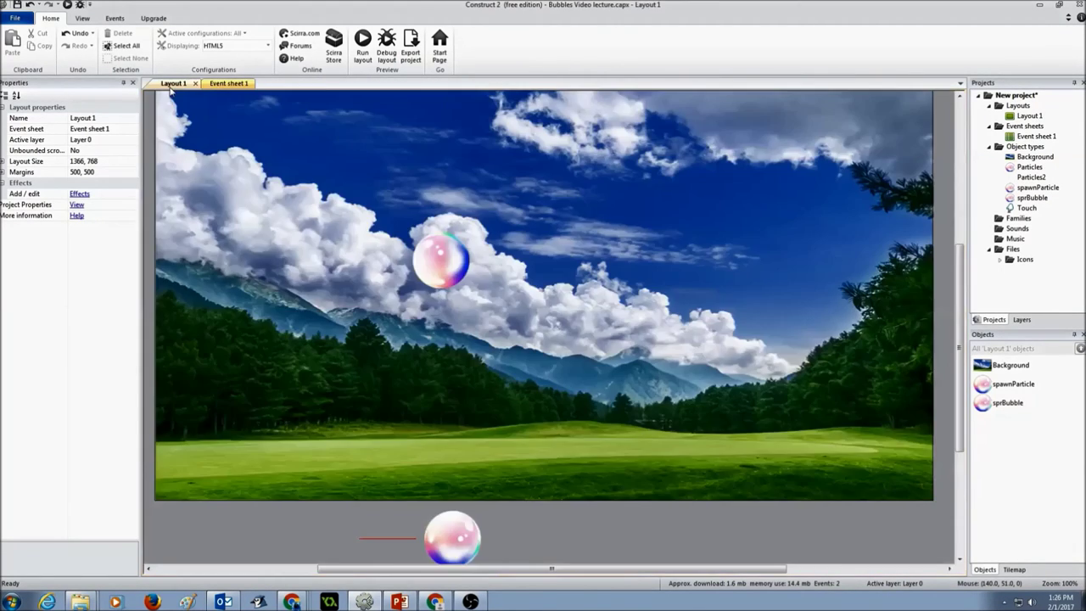
pyautogui.click(363, 56)
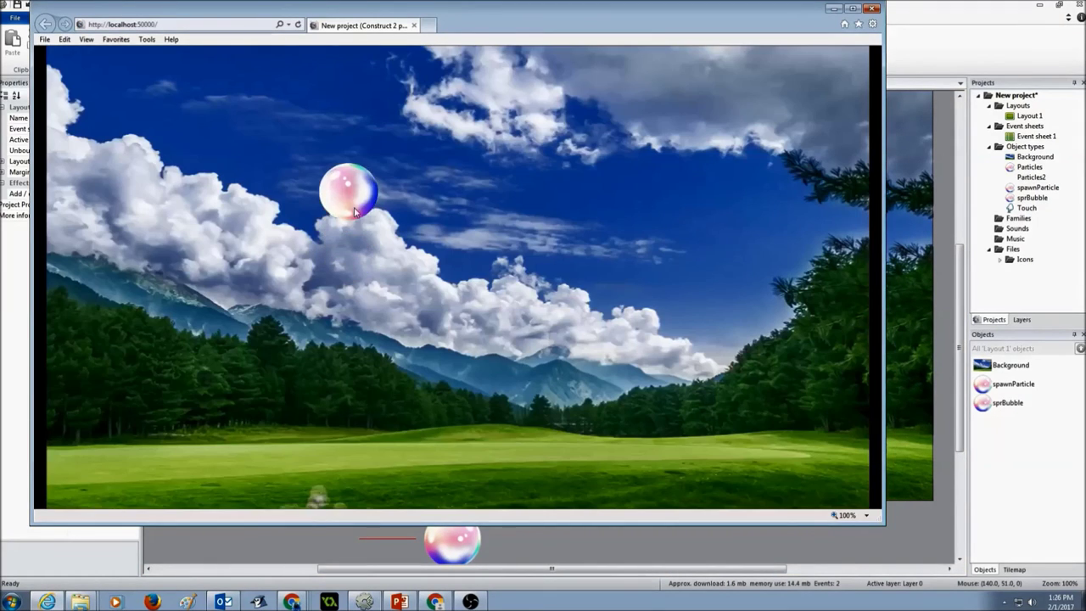
pyautogui.click(331, 203)
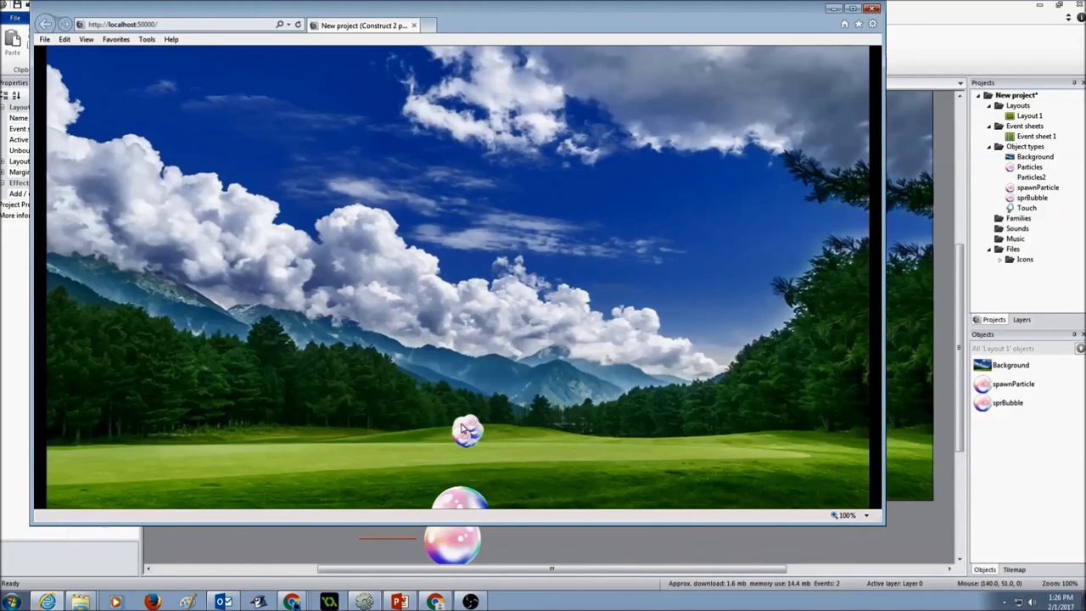
pyautogui.click(459, 412)
pyautogui.click(459, 411)
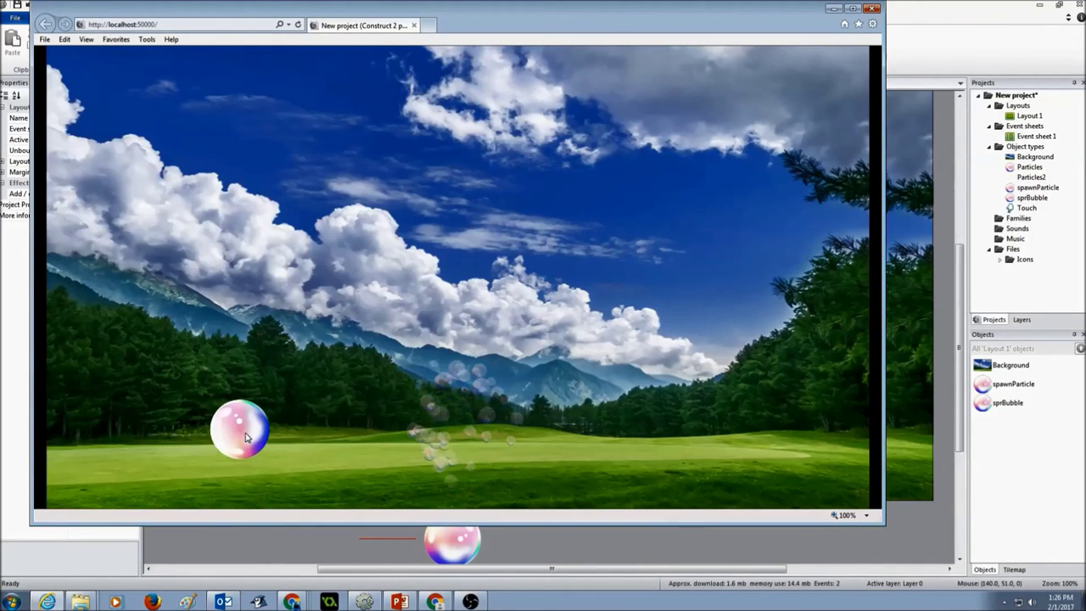
pyautogui.click(241, 429)
pyautogui.click(298, 448)
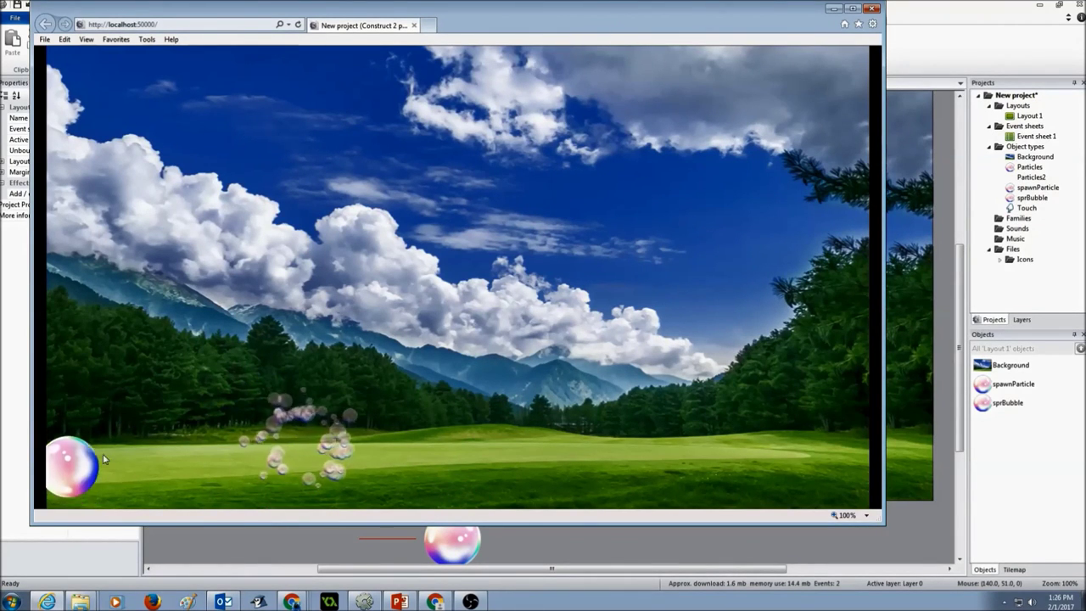
pyautogui.click(404, 462)
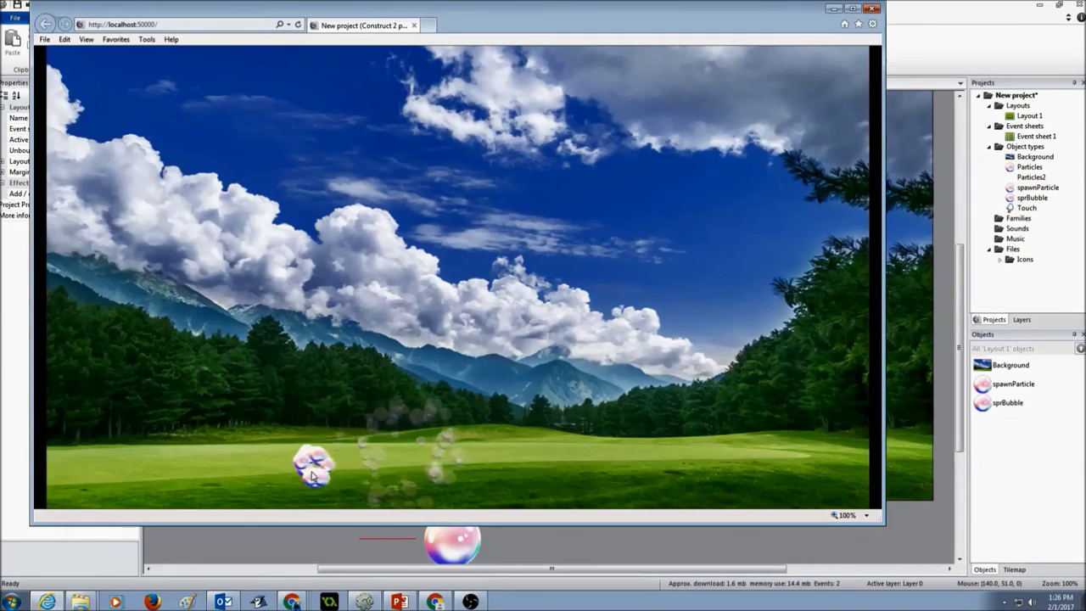